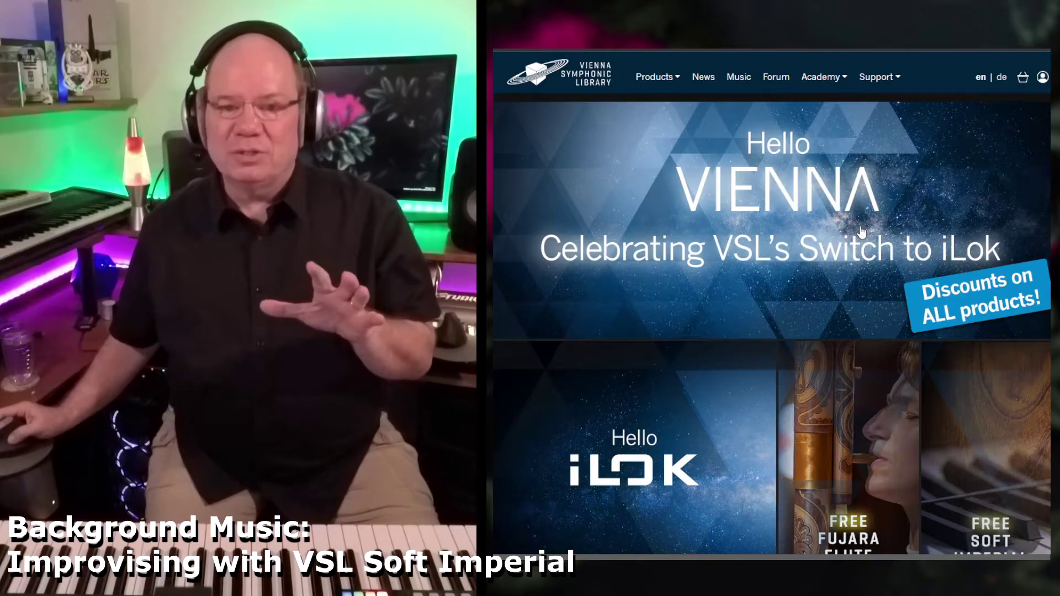
scroll(862, 232, down, 1)
scroll(863, 214, down, 2)
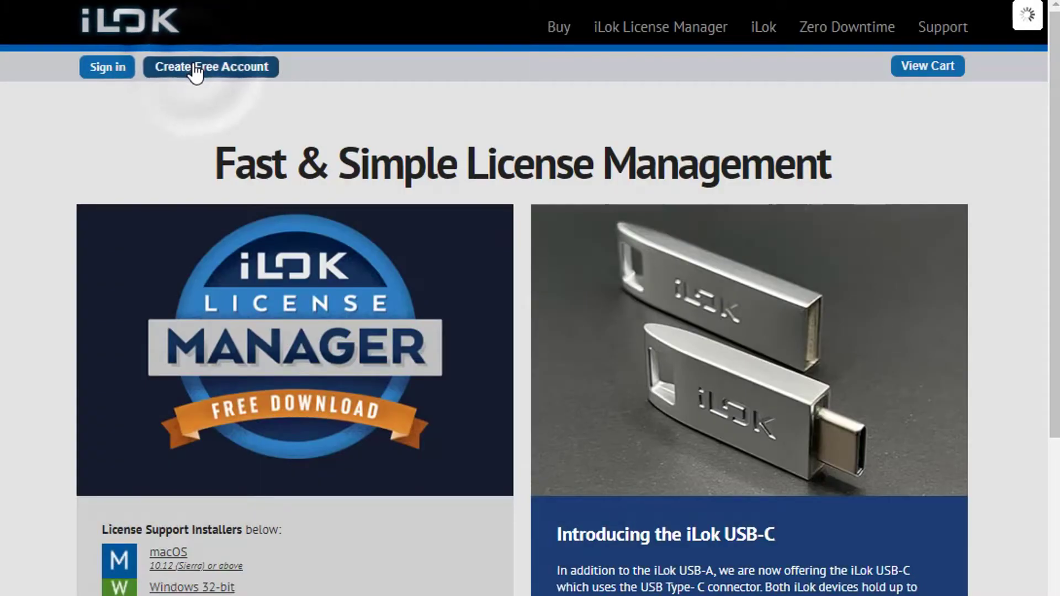
Step: Begin registering a free iLok account from the ilok.com home page
click(195, 72)
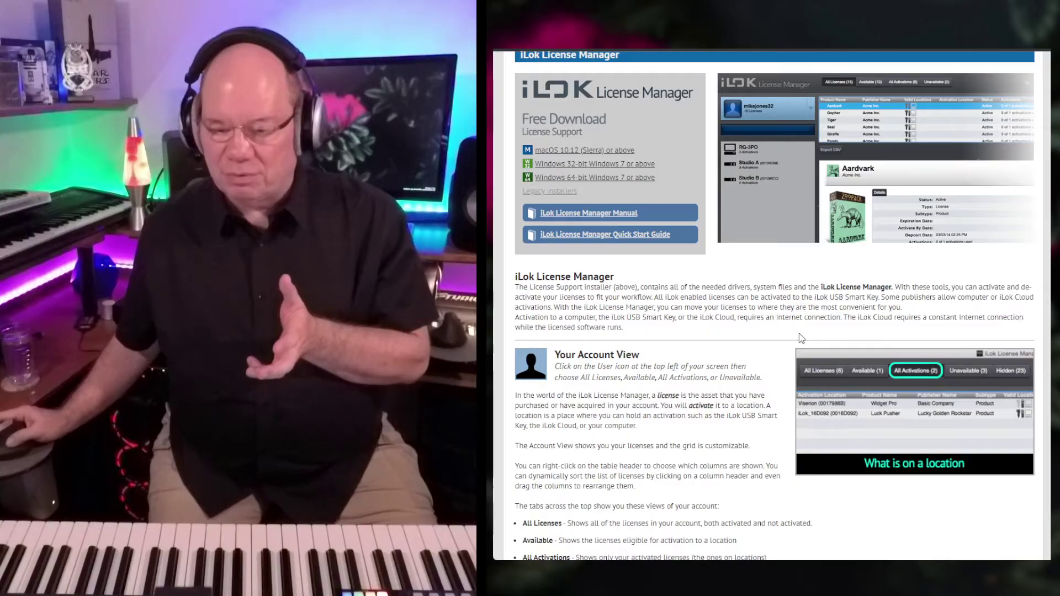
scroll(801, 338, up, 3)
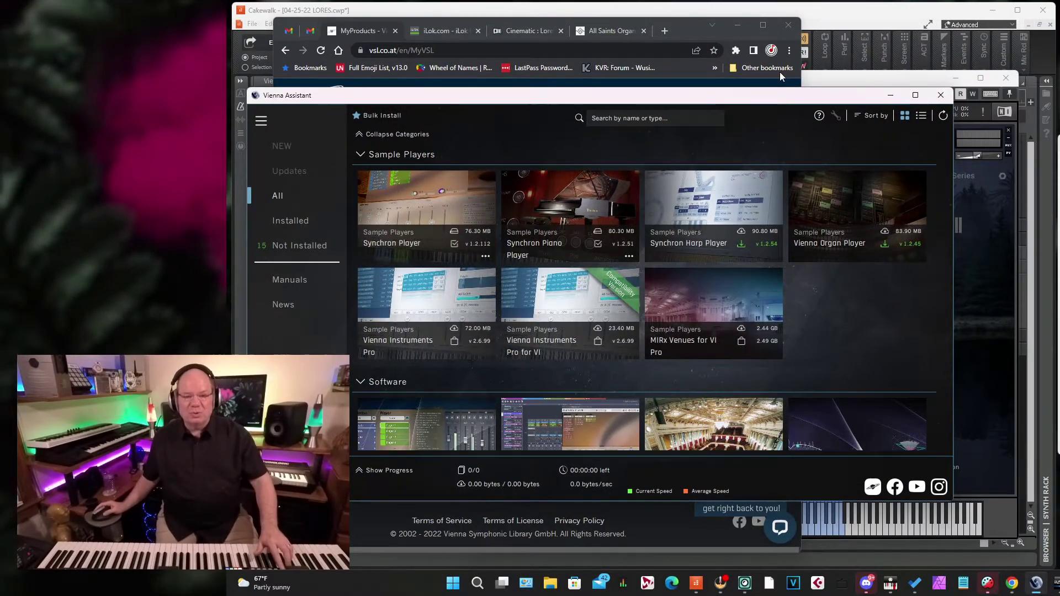
Step: Arrange the Vienna Assistant and iLok License Manager windows side by side
drag(747, 93, 798, 68)
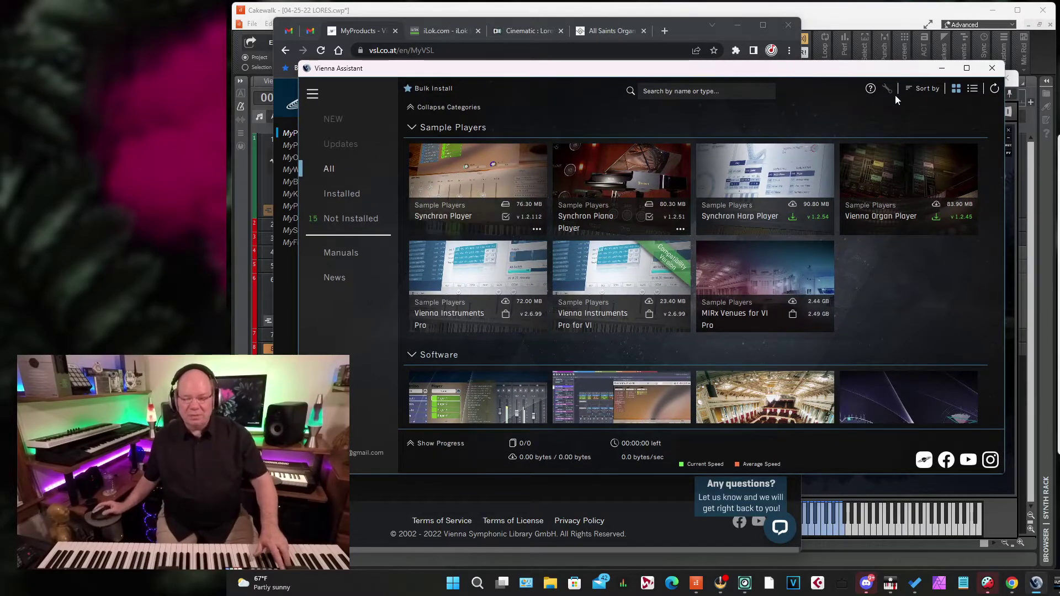
mouse_move(1037, 584)
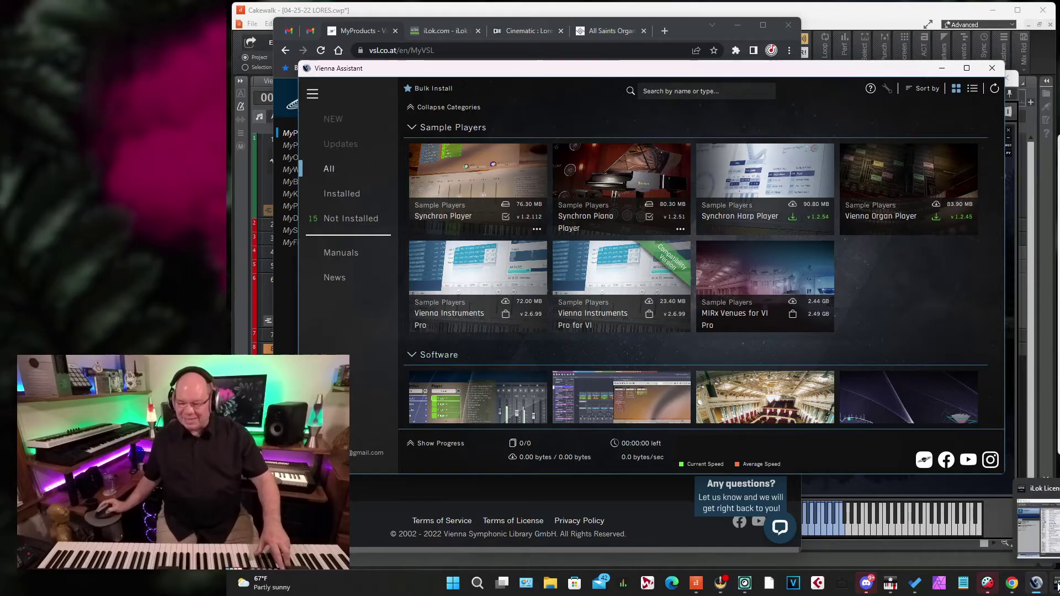
click(1040, 522)
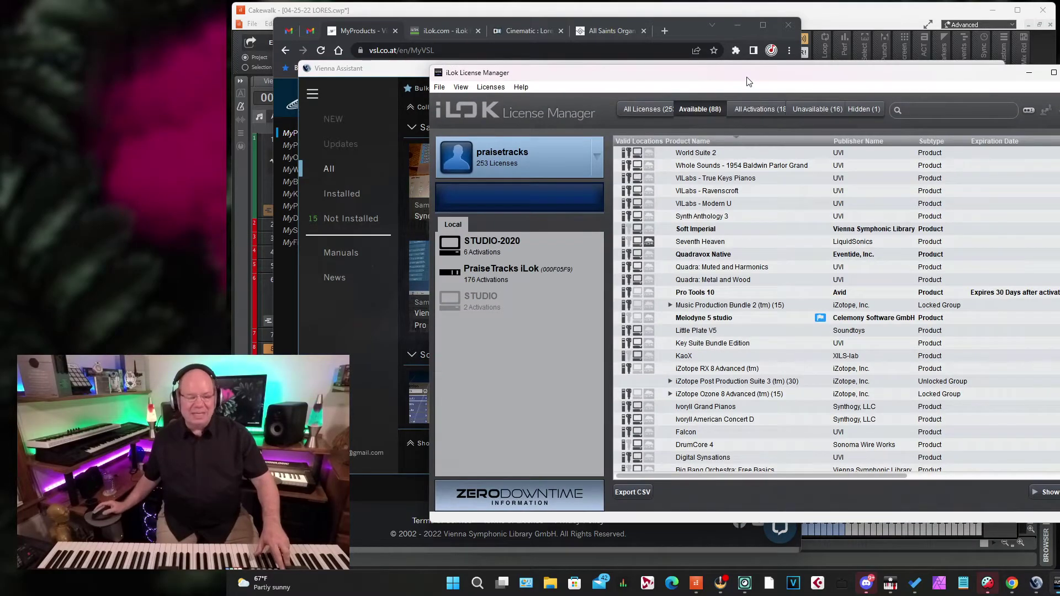
drag(747, 82, 654, 75)
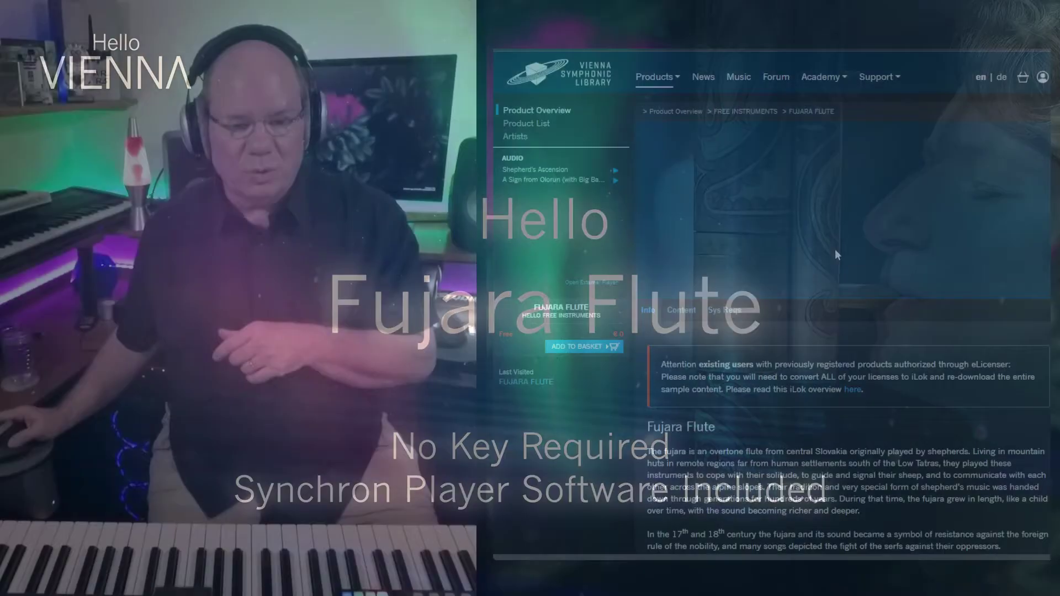
scroll(880, 230, down, 1)
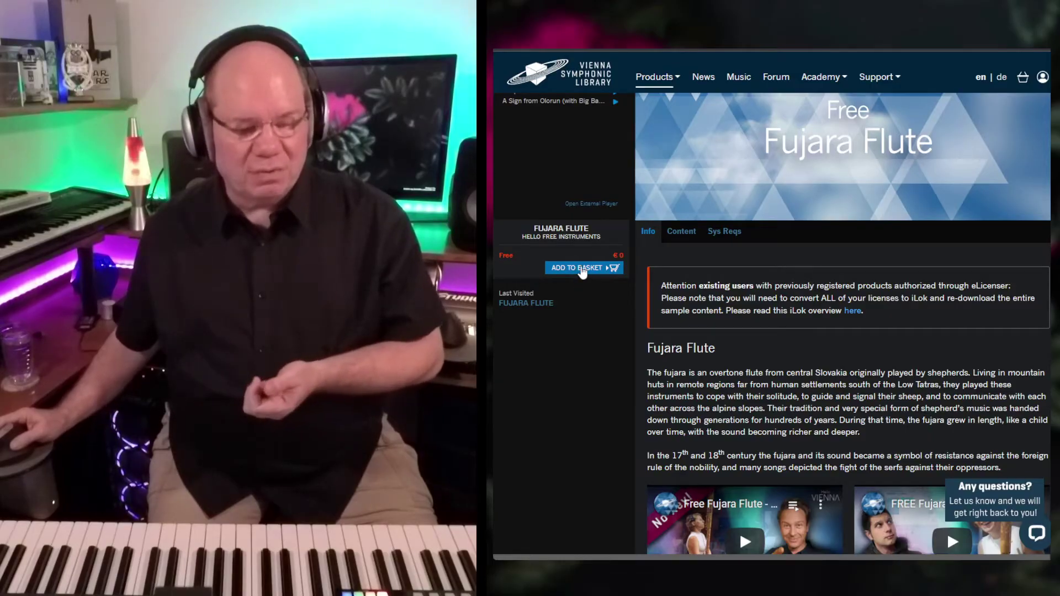
Step: Add the free Fujara Flute to the basket on its VSL product page
click(582, 269)
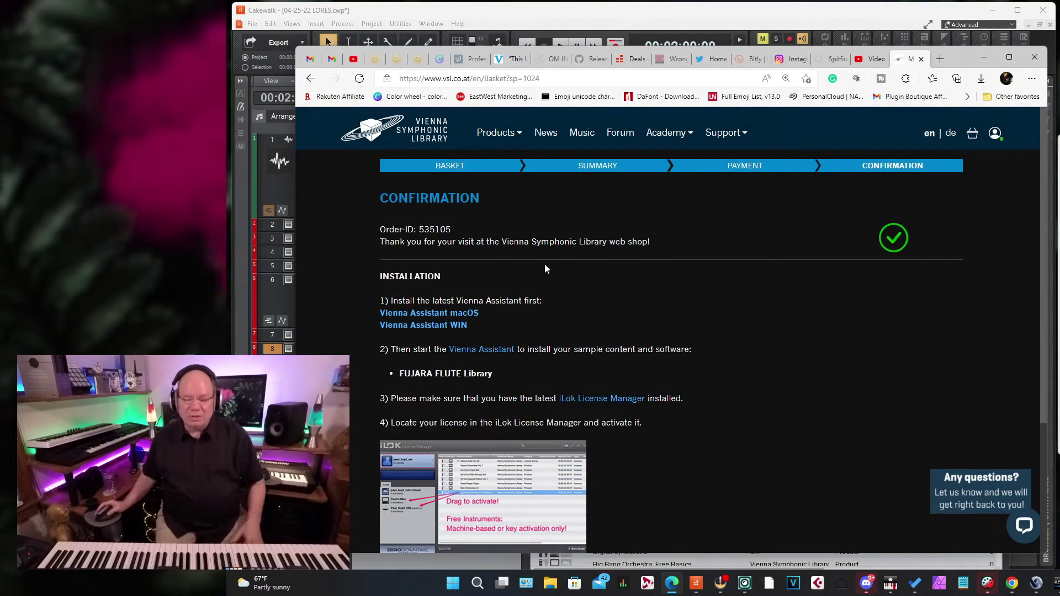
scroll(545, 268, down, 2)
scroll(545, 268, up, 2)
scroll(497, 262, down, 1)
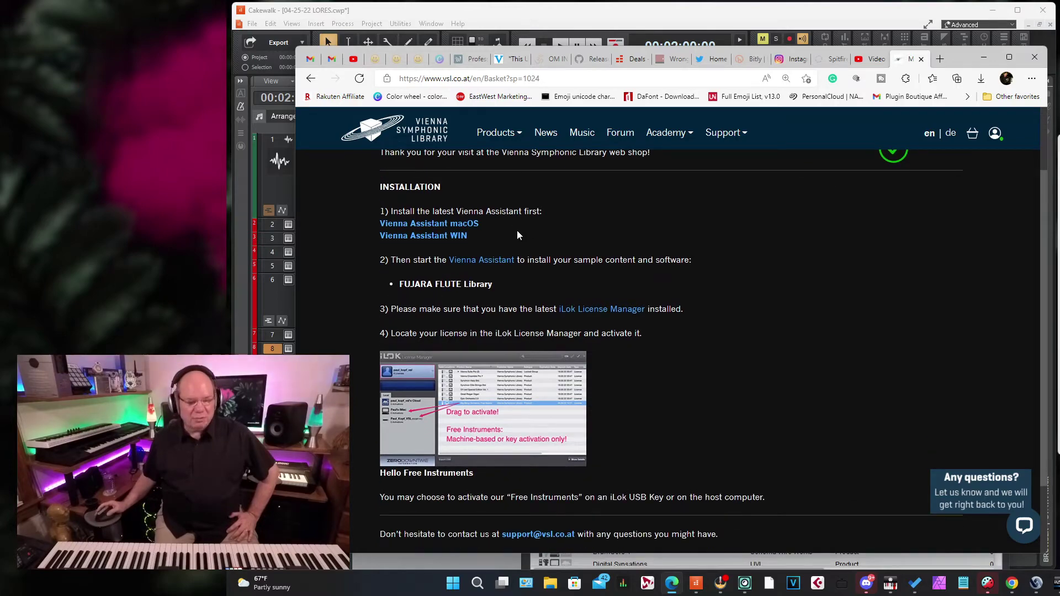
scroll(602, 225, down, 1)
scroll(569, 231, up, 2)
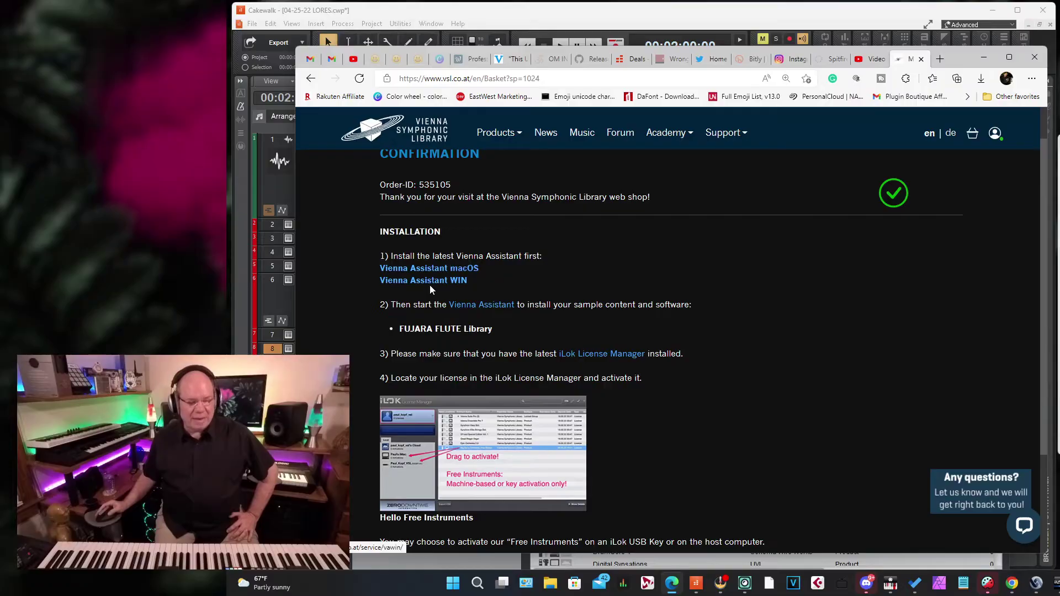
scroll(679, 289, down, 1)
scroll(675, 290, up, 2)
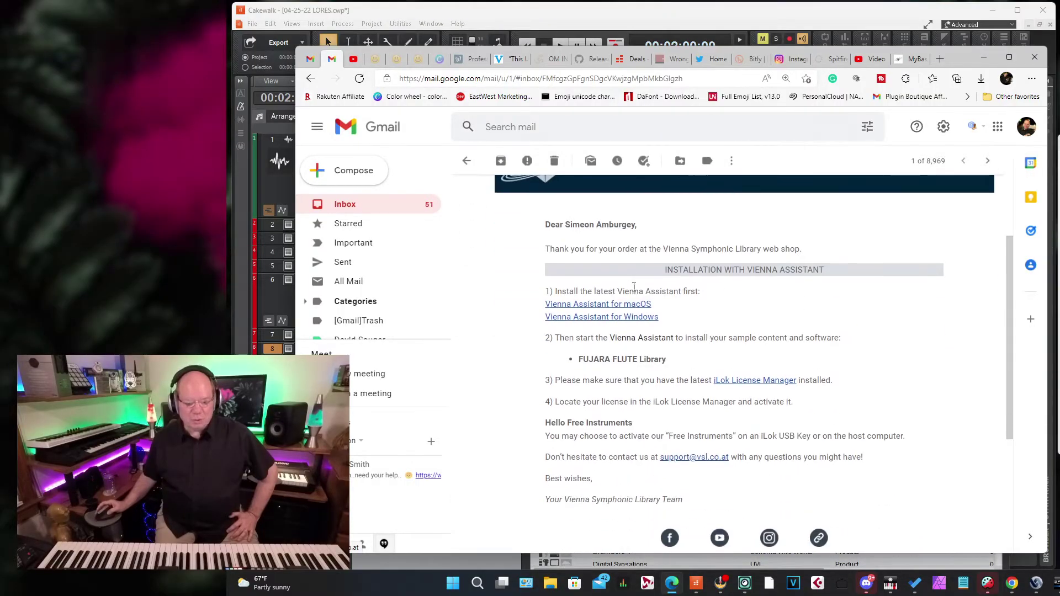
scroll(636, 297, up, 2)
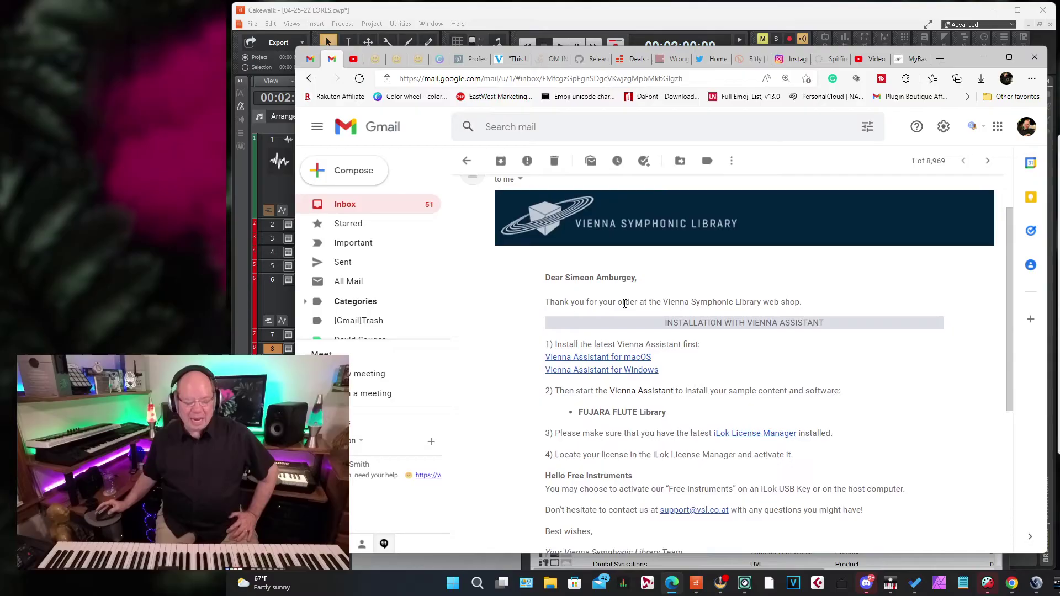
scroll(630, 304, down, 1)
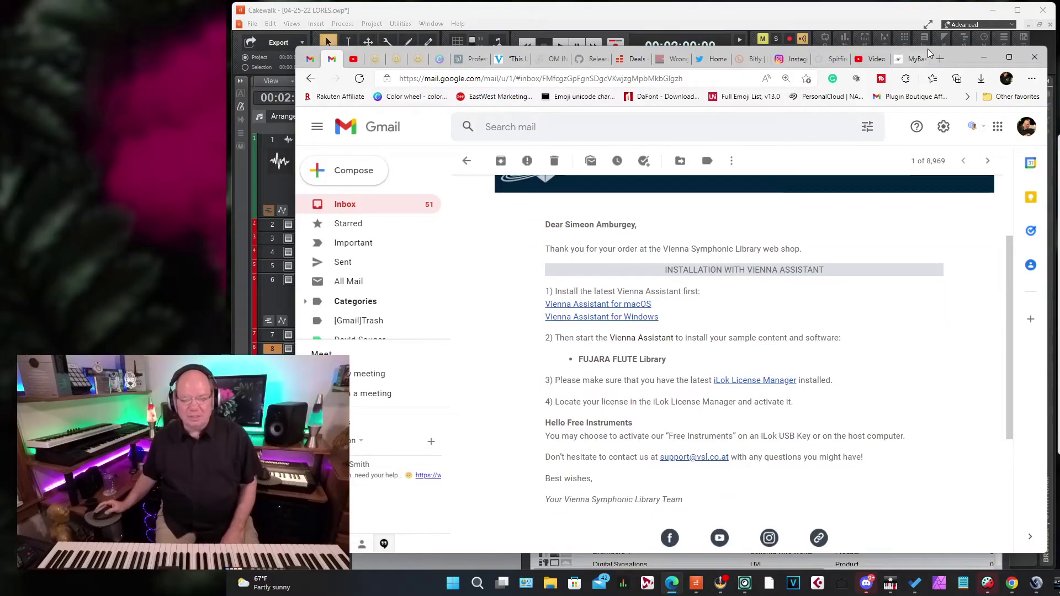
click(910, 60)
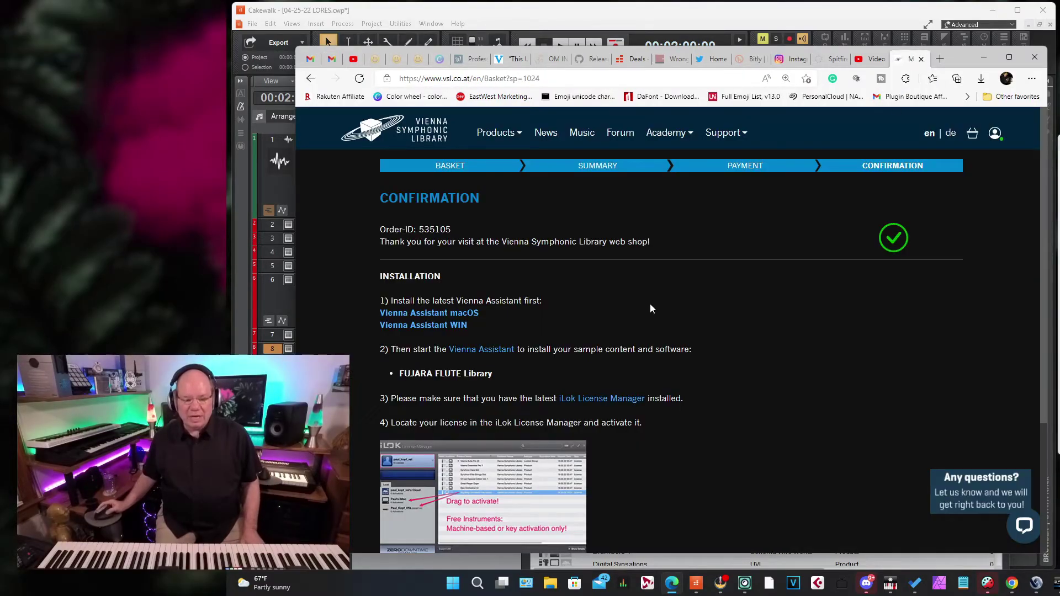
scroll(651, 308, down, 1)
scroll(707, 361, down, 1)
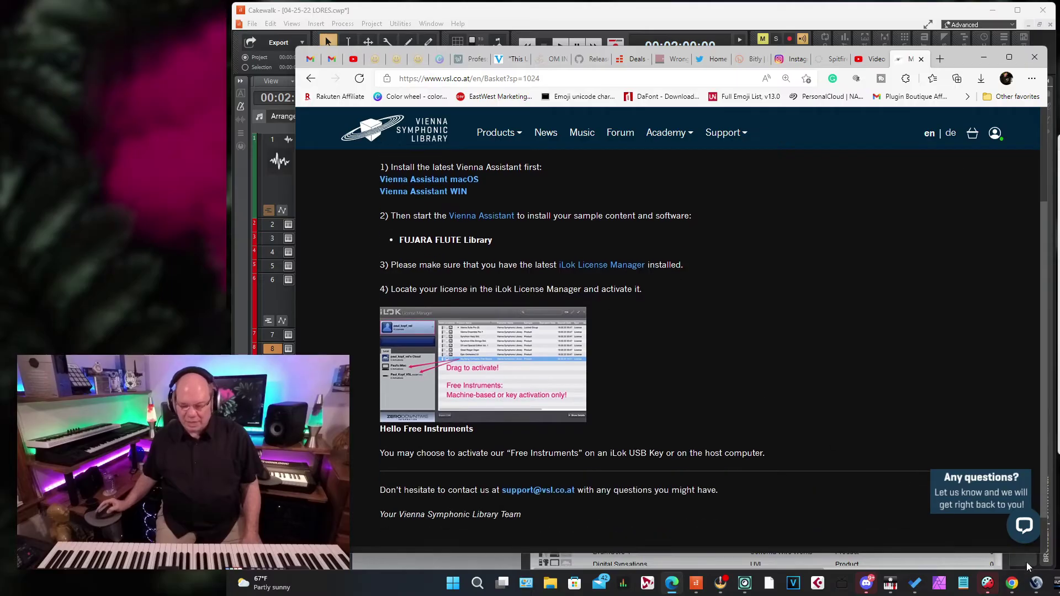
Step: Bring Vienna Assistant forward and go into the Fujara library's install details
click(626, 586)
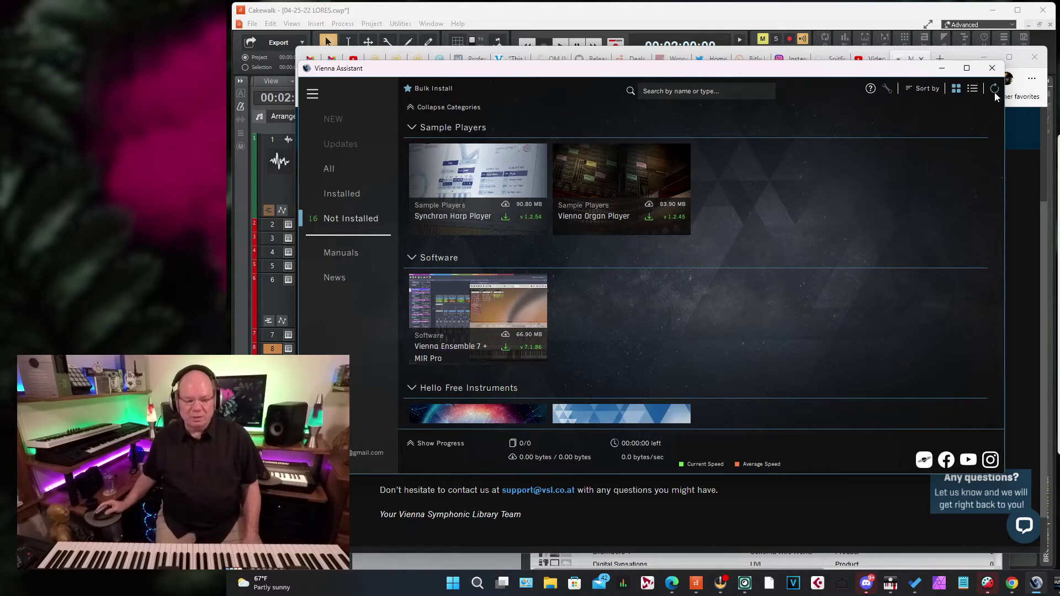
scroll(720, 303, down, 1)
scroll(696, 307, down, 2)
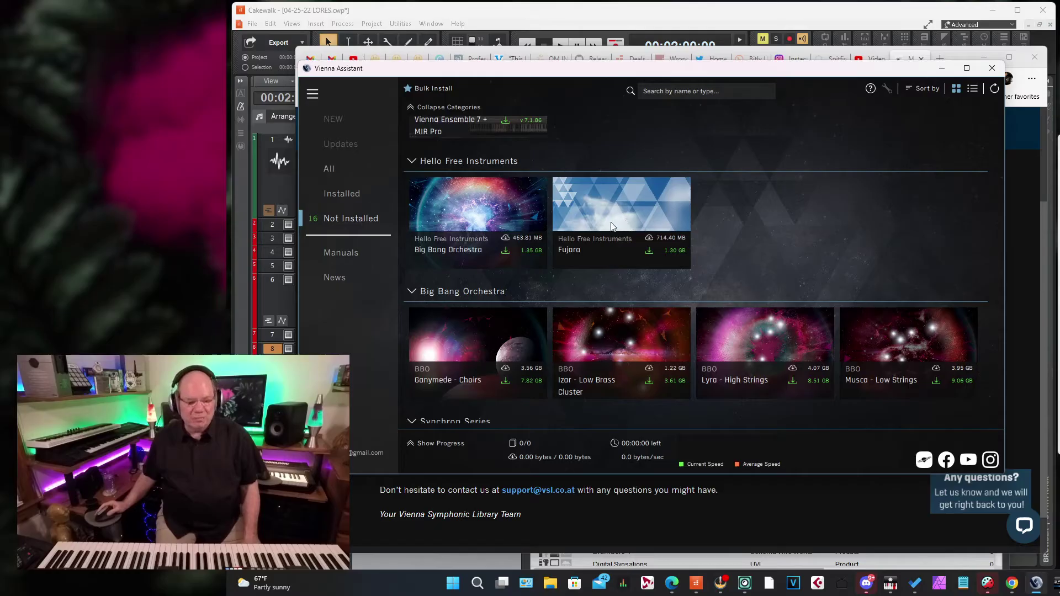
click(650, 254)
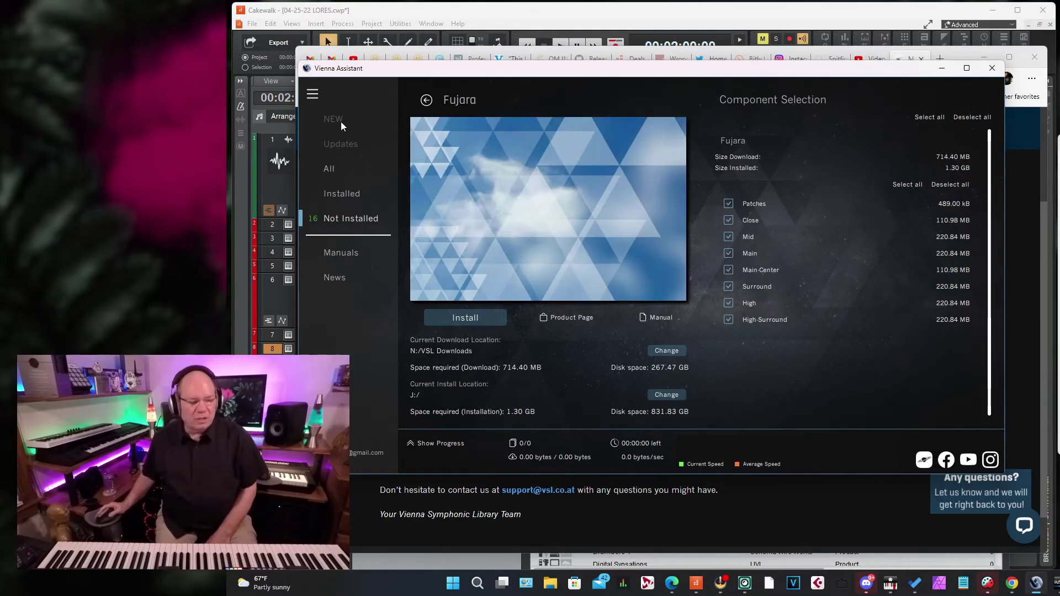
click(315, 97)
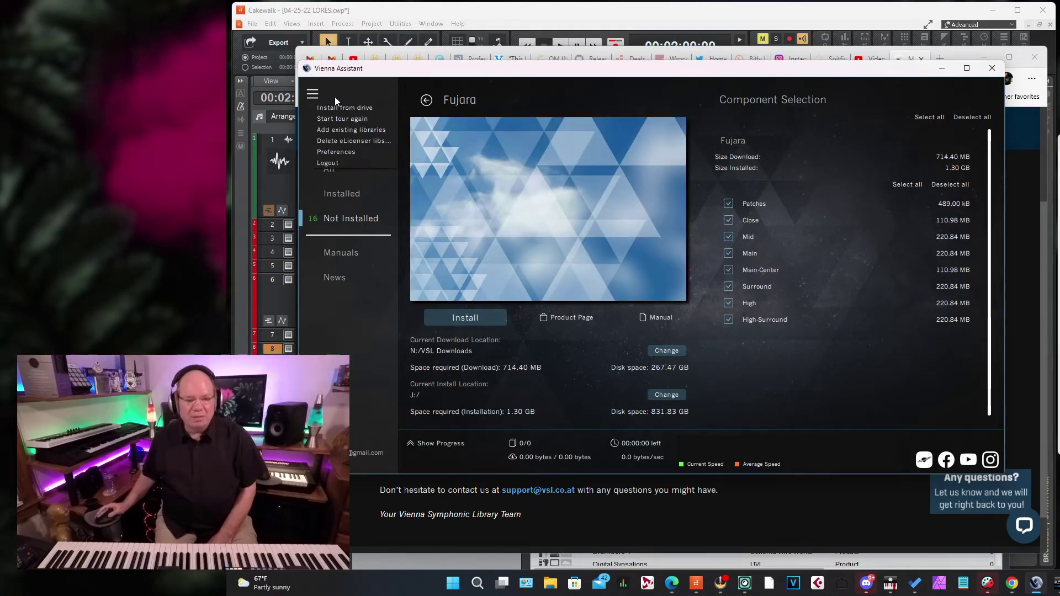
click(335, 153)
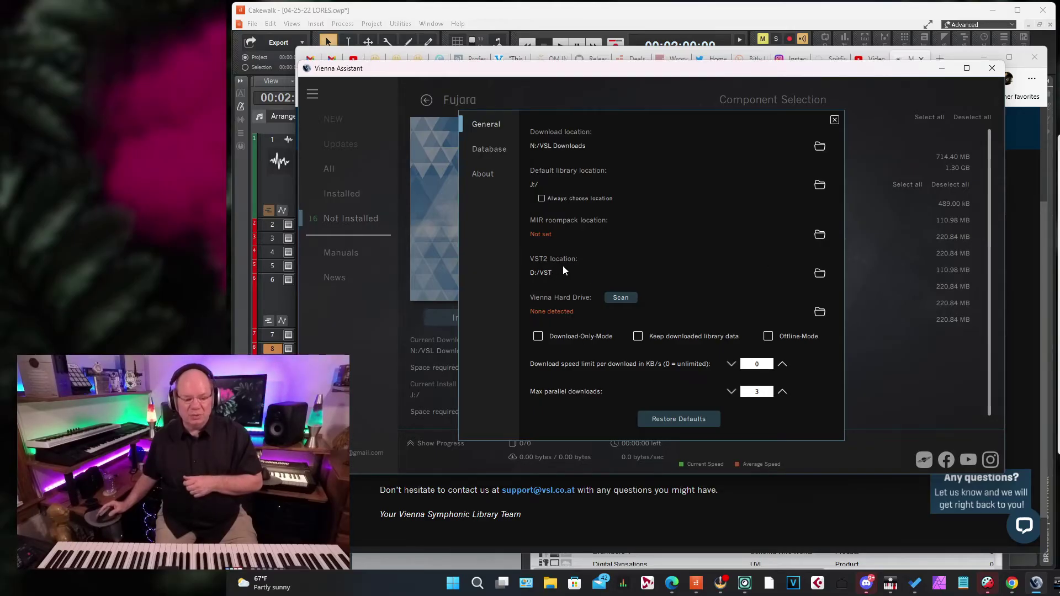
Step: Install the Fujara library and show it under Installed with Hello Free Instruments
click(836, 121)
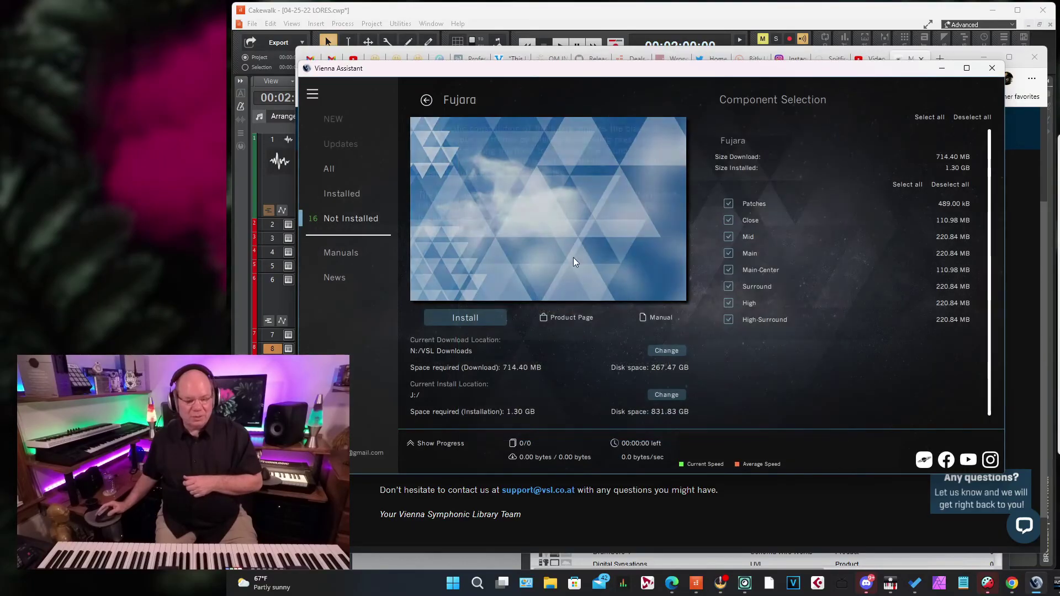
click(482, 322)
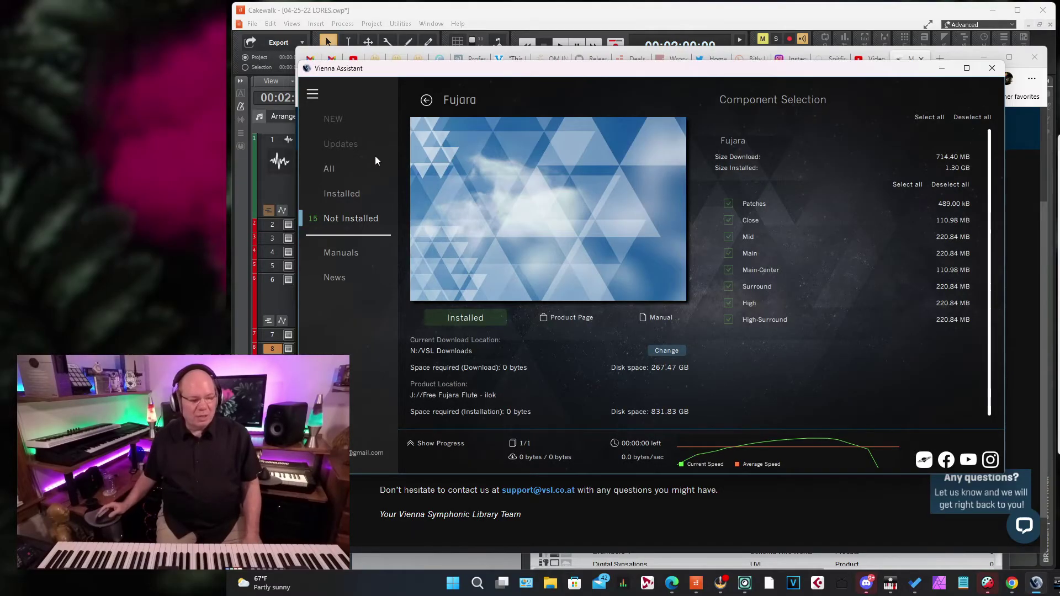
click(344, 195)
scroll(586, 269, down, 3)
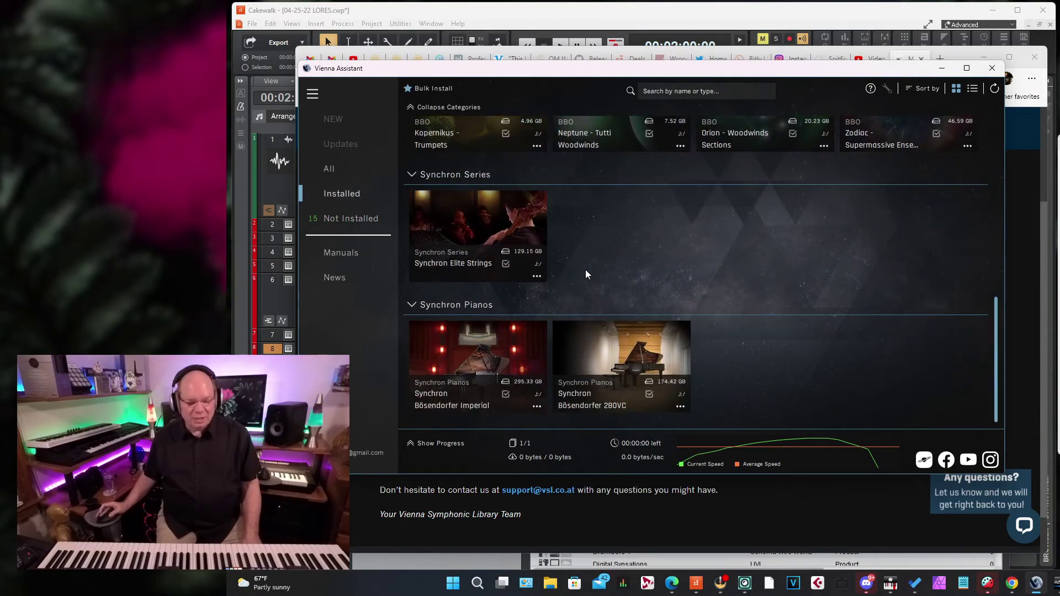
scroll(584, 271, up, 5)
scroll(580, 273, up, 2)
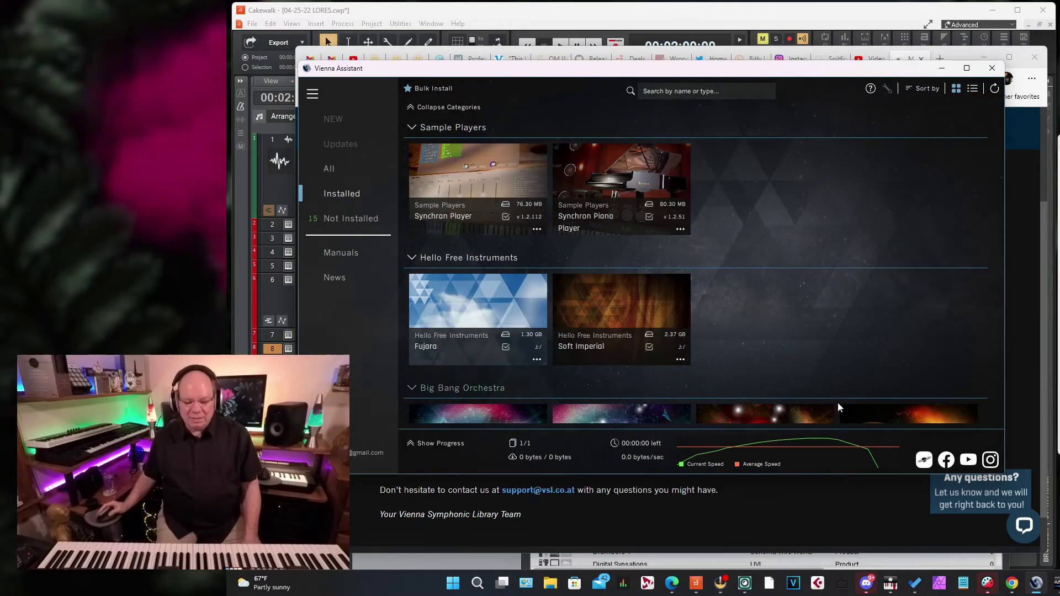
Step: Return to MyVSL's registered products and enter the FUJARA FLUTE Library entry
click(922, 586)
scroll(643, 251, down, 1)
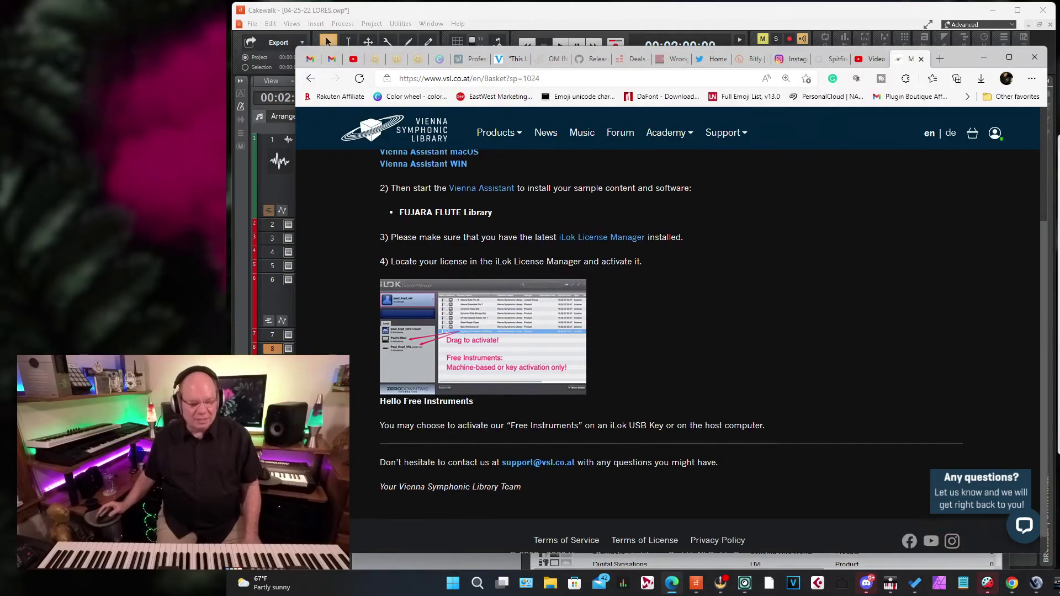
scroll(539, 276, up, 2)
scroll(596, 290, down, 2)
scroll(663, 311, up, 2)
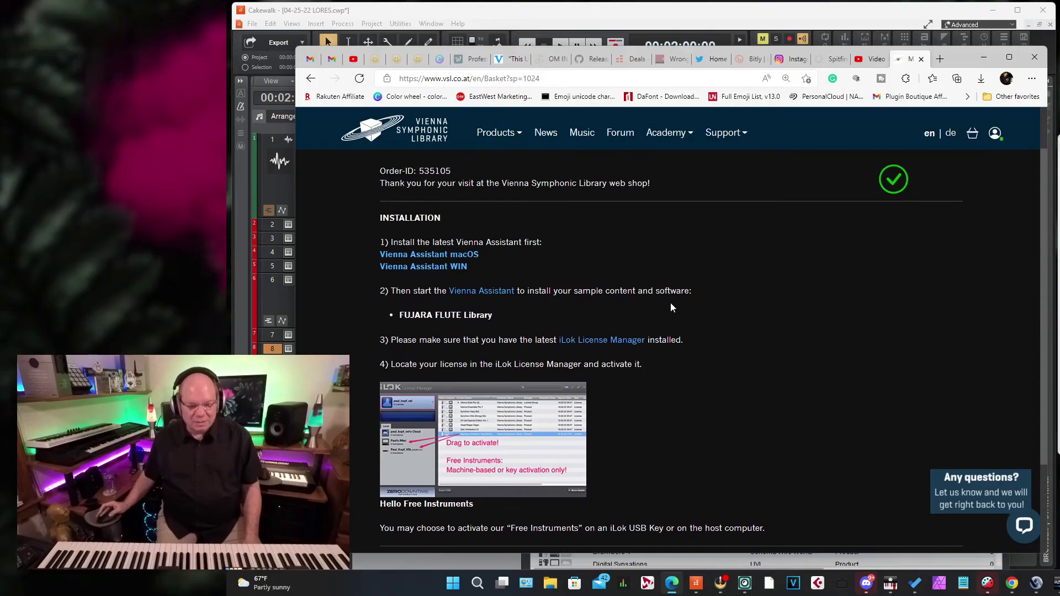
key(alt+Left)
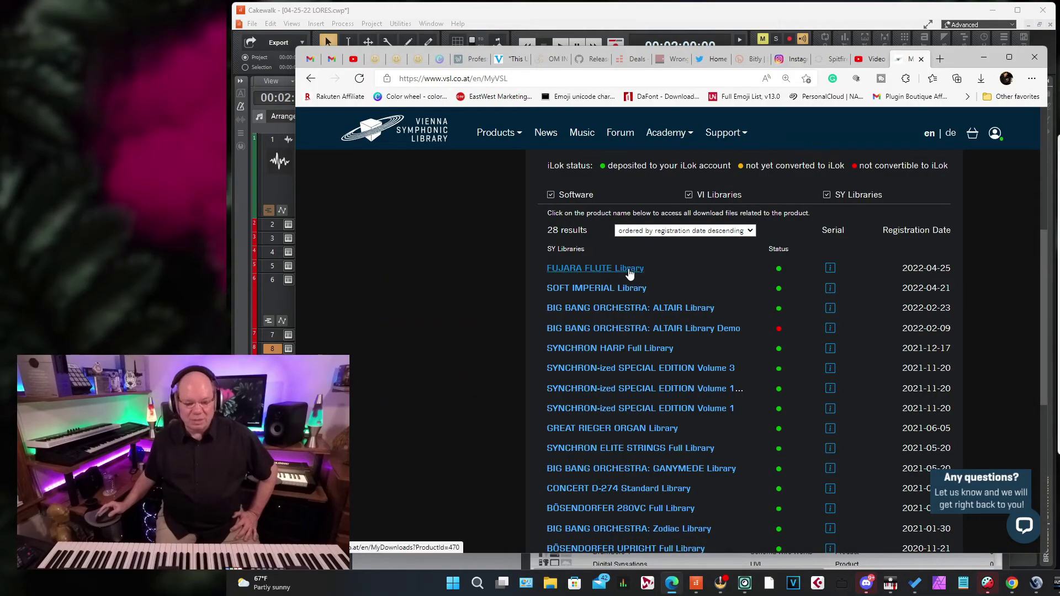
click(629, 270)
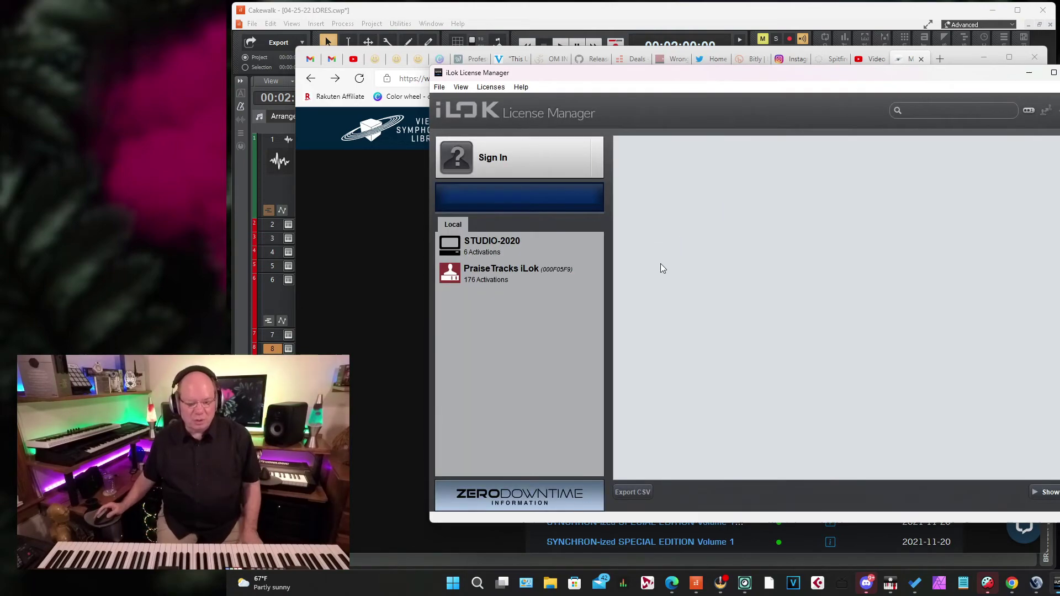
Step: Filter Available licenses by 'flute' and drag Fujara Flute onto the PraiseTracks iLok
click(509, 248)
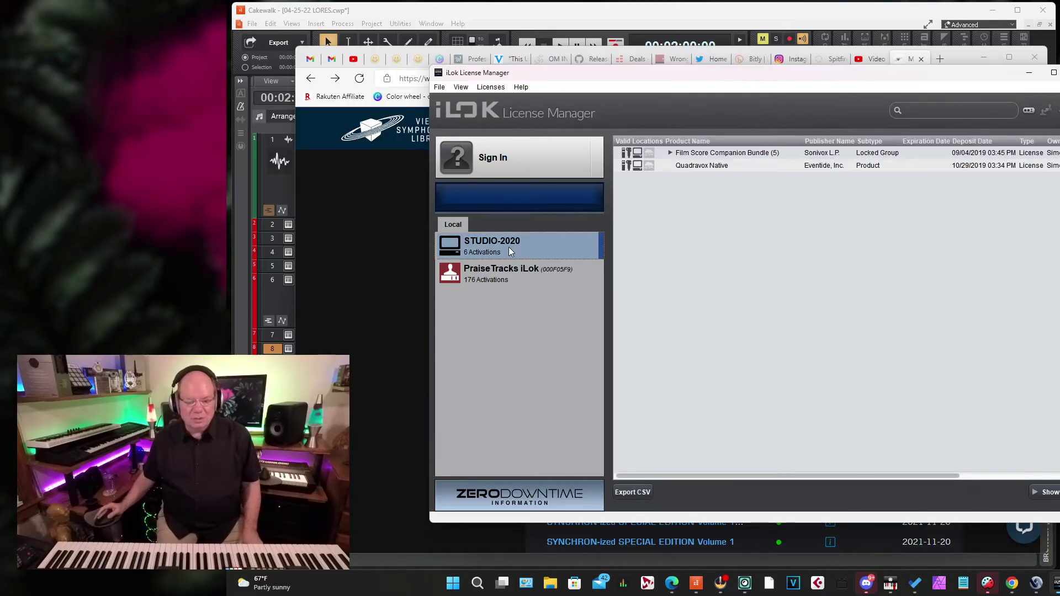
click(520, 277)
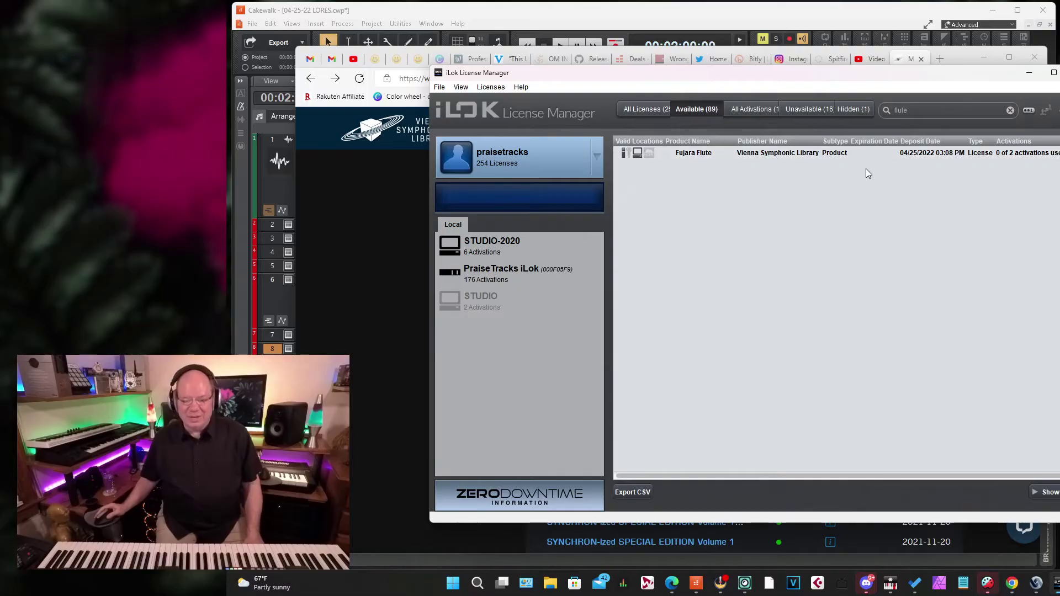
click(908, 111)
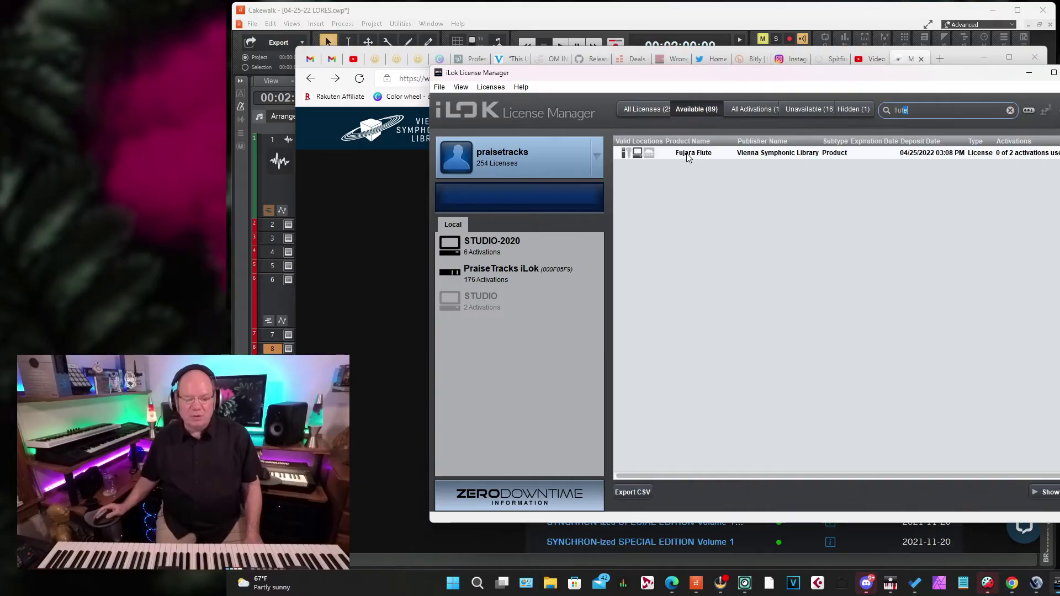
mouse_move(687, 157)
mouse_down()
mouse_move(524, 271)
mouse_move(517, 247)
mouse_up()
Step: Activate the Fujara Flute license on the PraiseTracks iLok, confirm, and close the manager
right_click(589, 169)
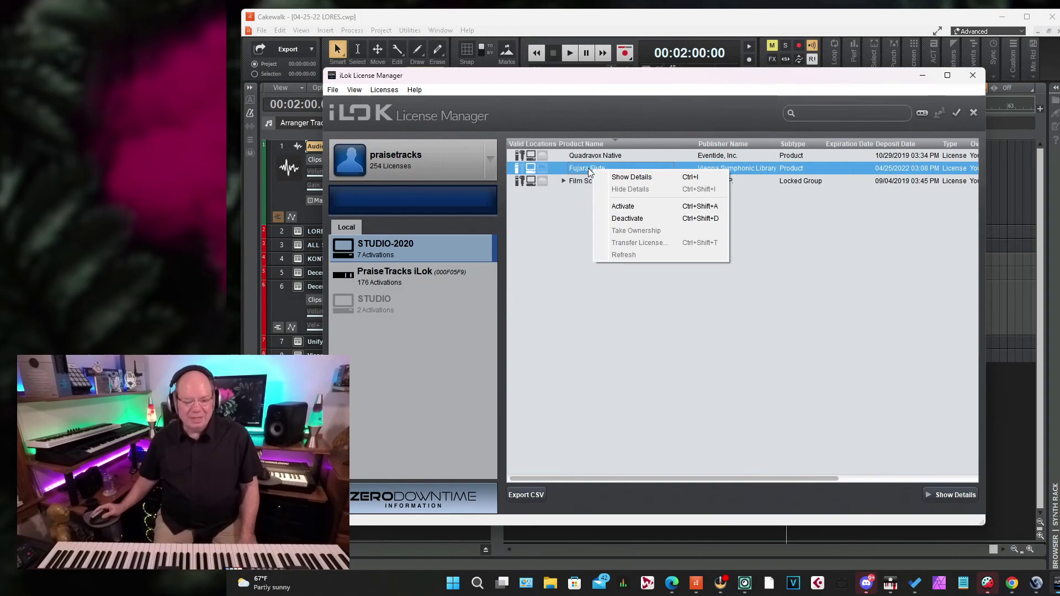
click(632, 209)
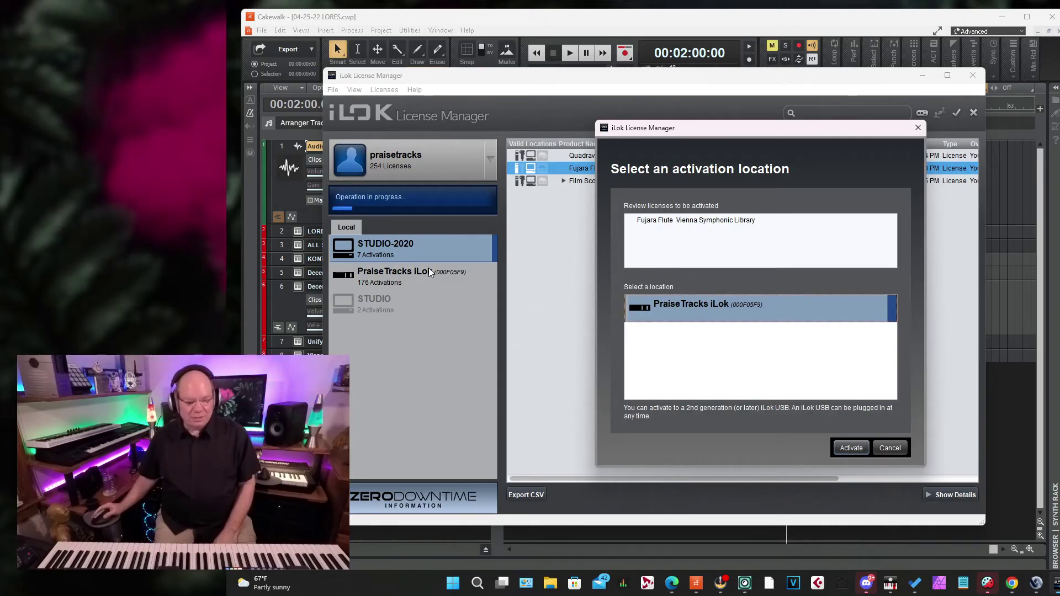
click(851, 447)
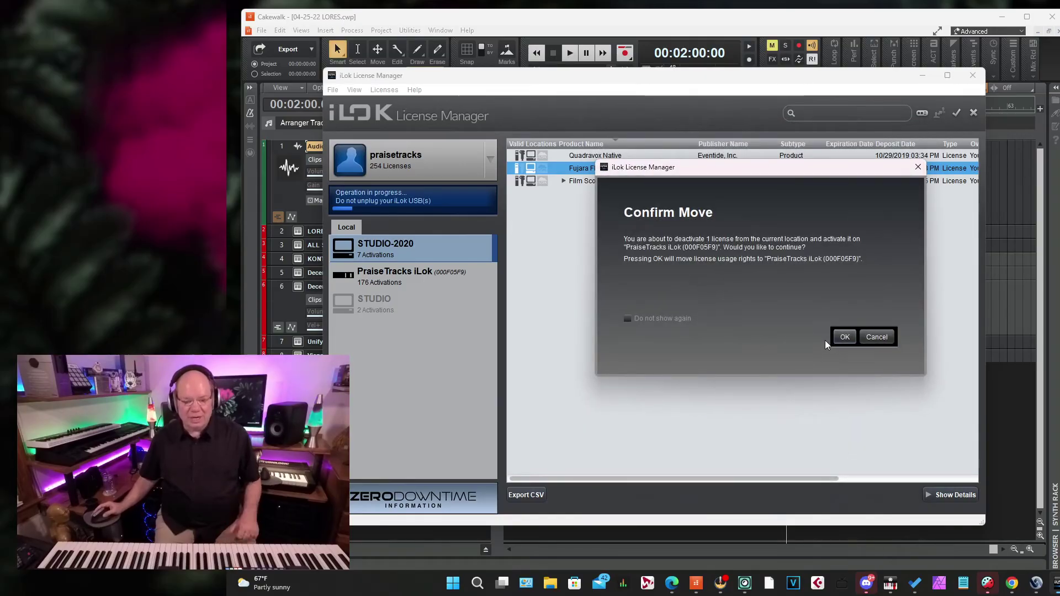
click(844, 337)
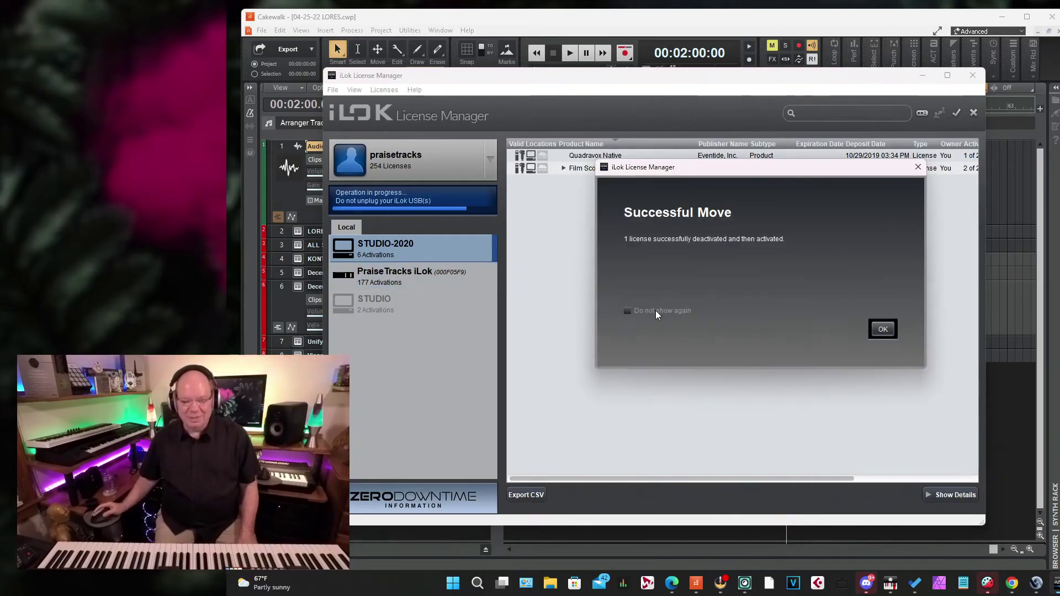
click(879, 330)
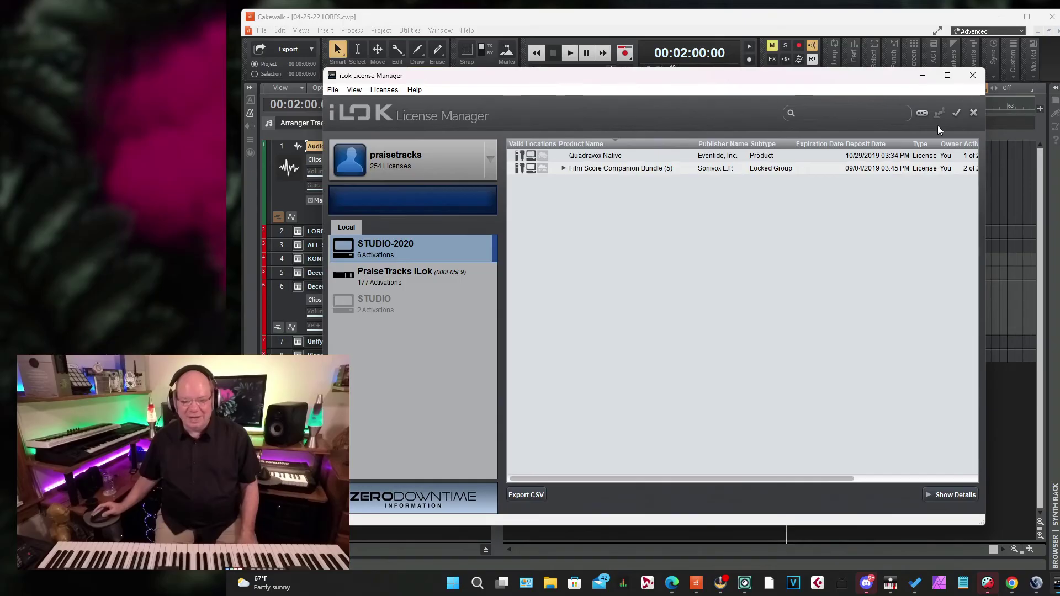
click(972, 77)
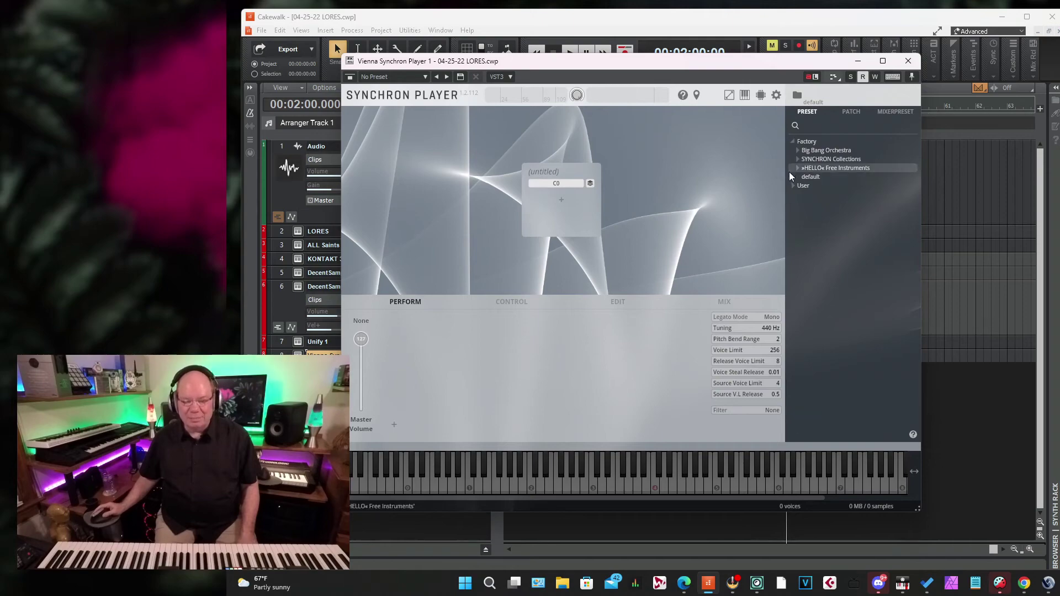
Step: Load 01 Fujara Flute from Factory > HELLO Free Instruments > 02 Fujara Flute
click(795, 168)
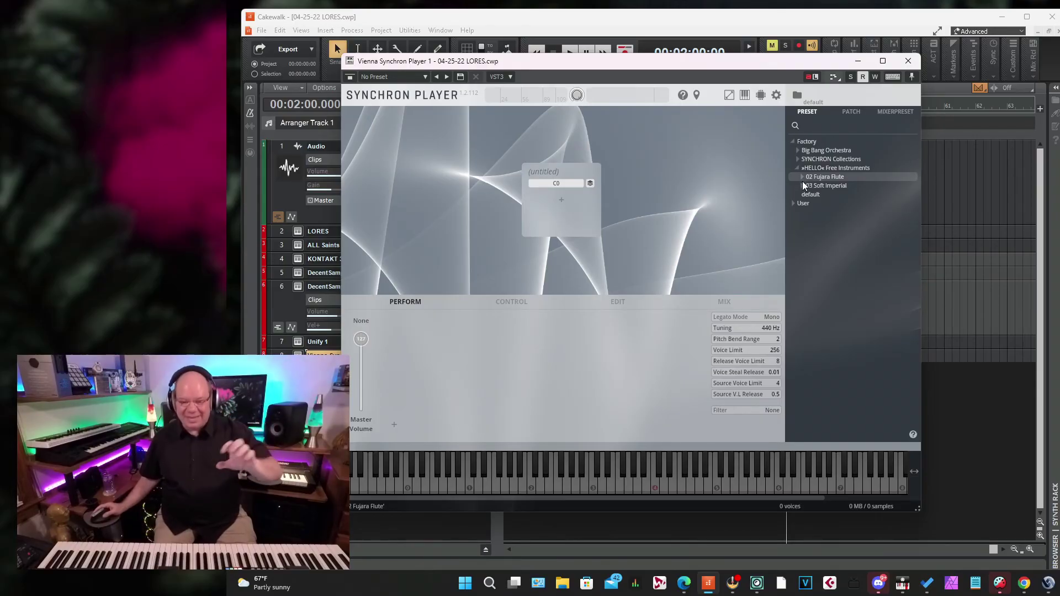
click(802, 177)
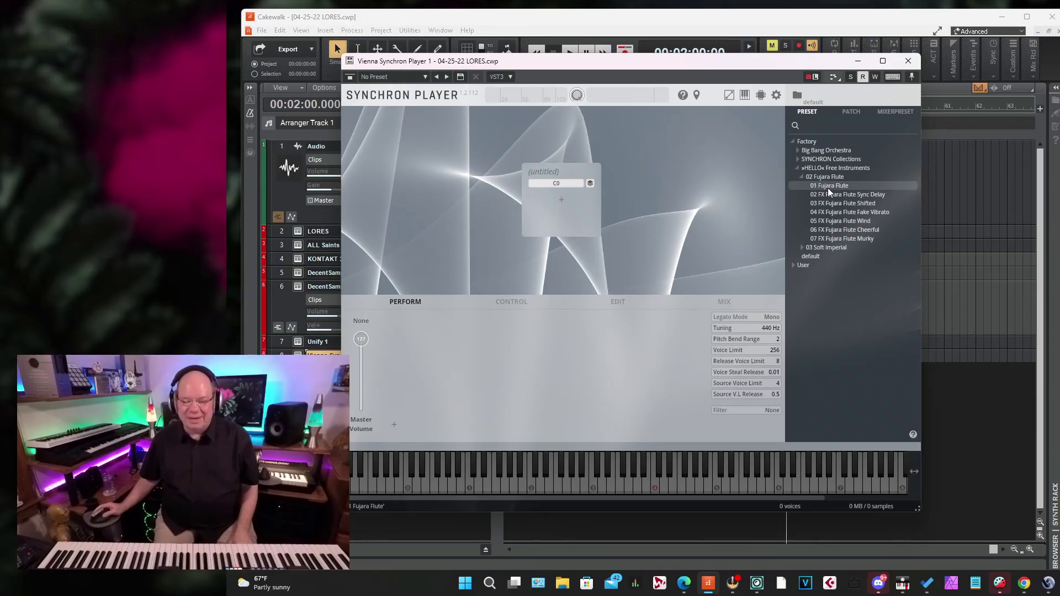
double_click(827, 188)
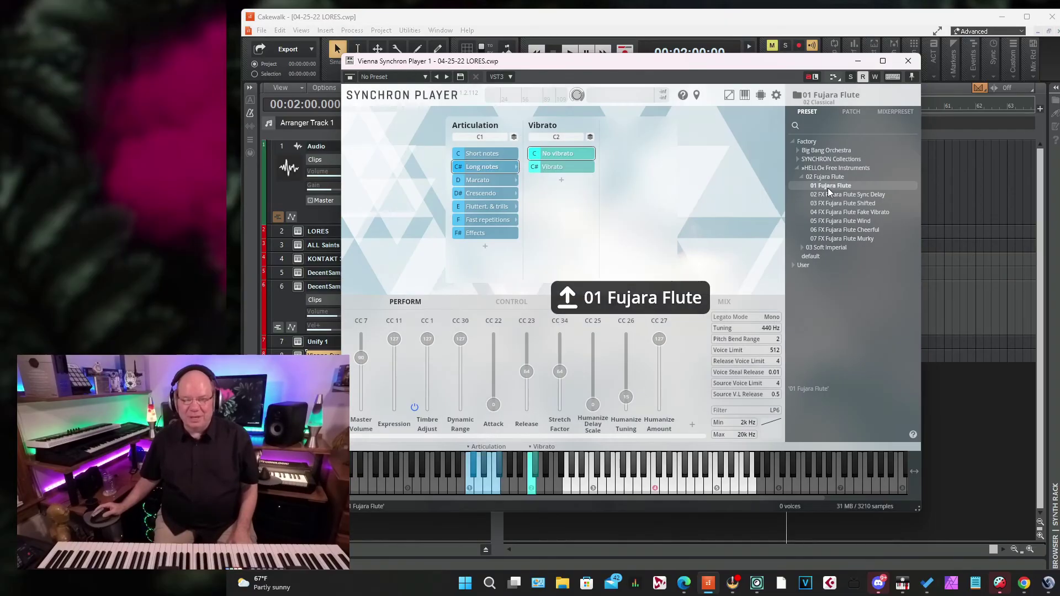
drag(702, 67, 766, 70)
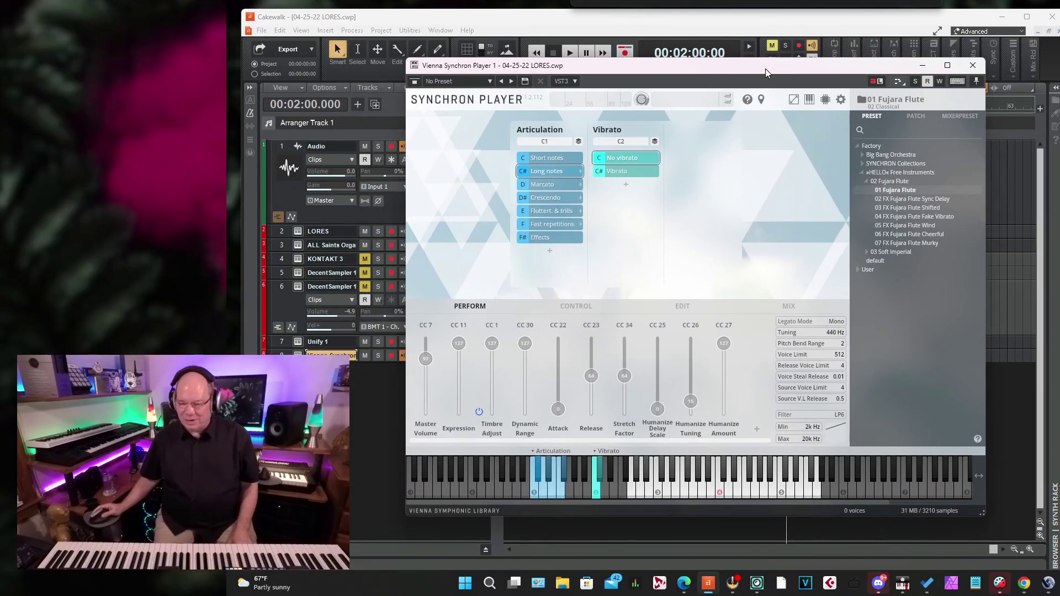